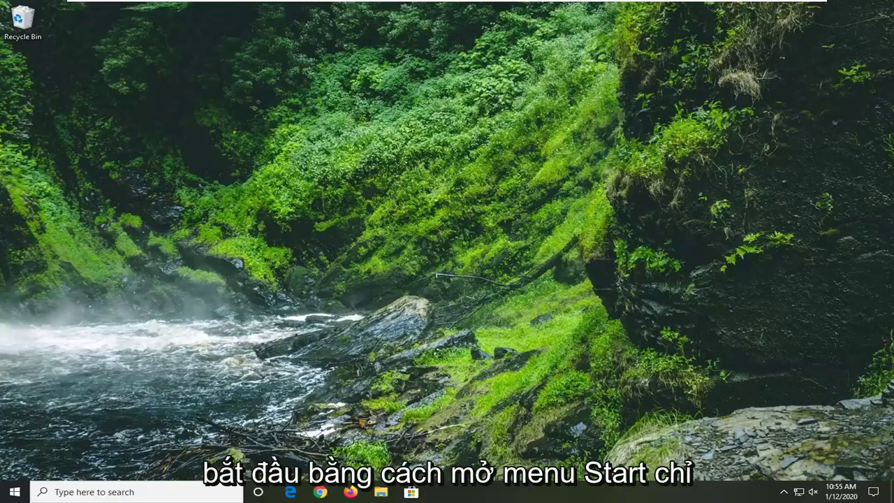
Step: Launch Registry Editor as administrator from a Start menu search for 'regedit', approving UAC
key("super")
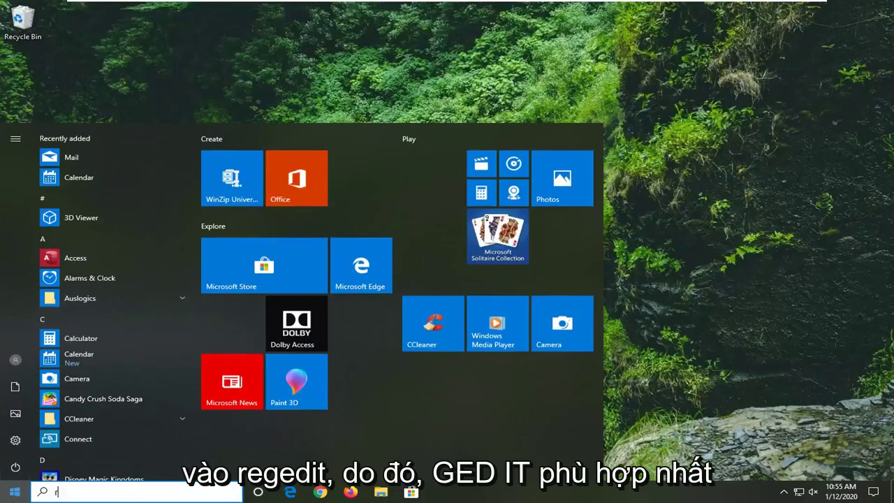
type("regedit")
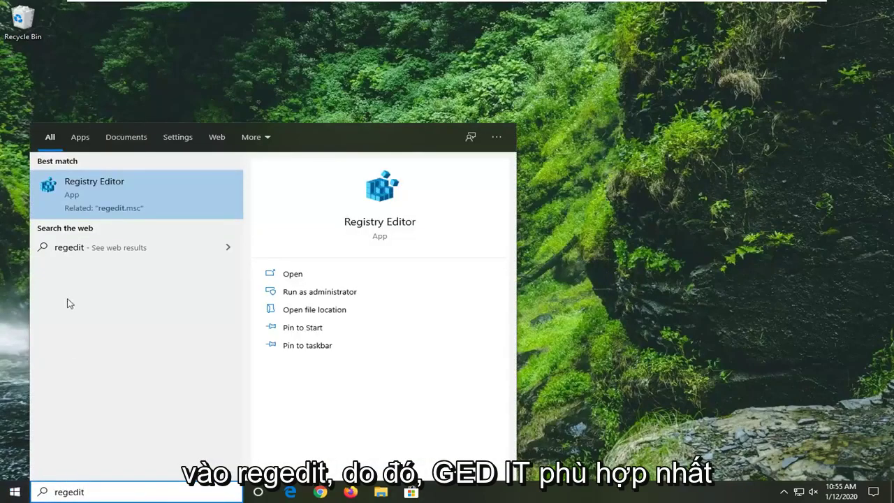
right_click(89, 187)
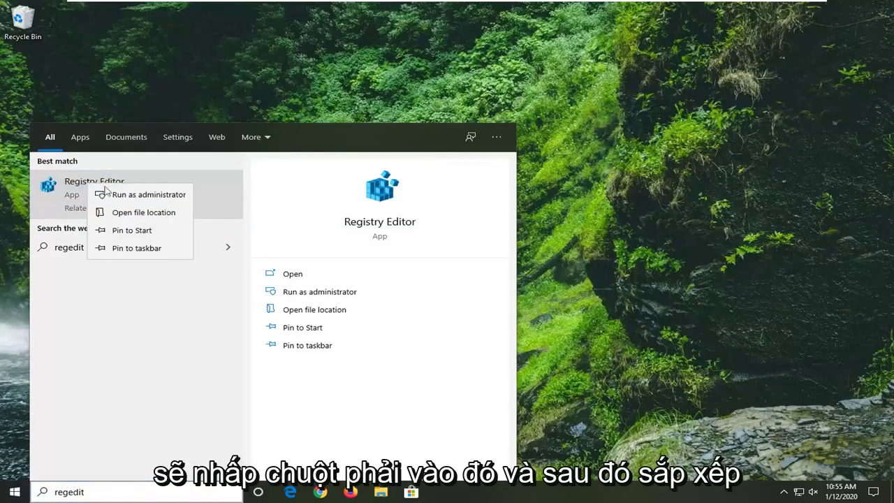
left_click(119, 195)
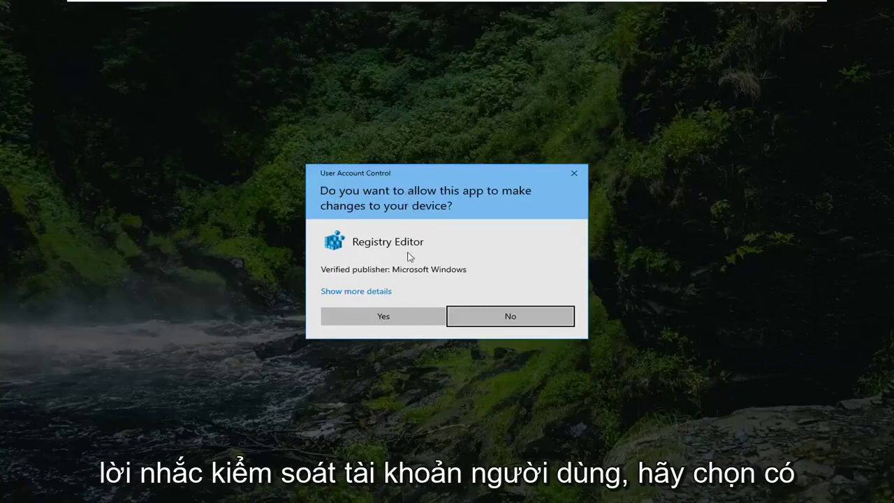
left_click(395, 315)
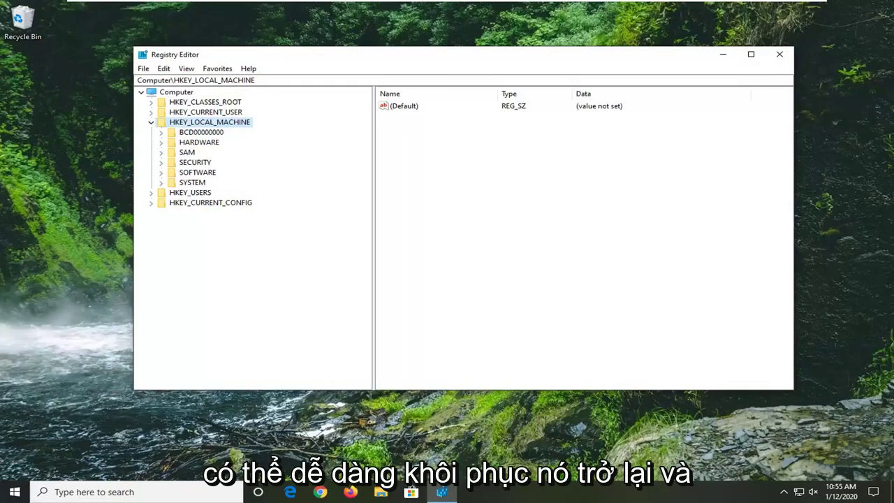
Step: Collapse HKEY_LOCAL_MACHINE, select Computer, and cancel the registry Export dialog without saving
left_click(151, 122)
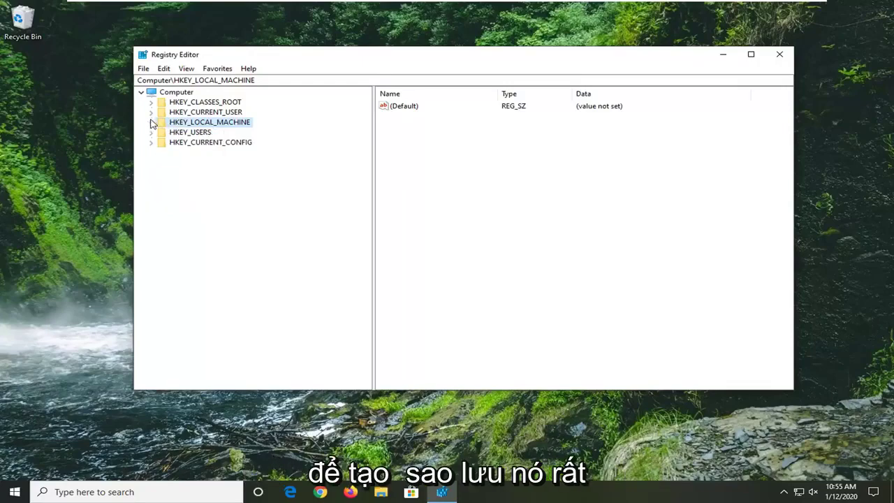
left_click(171, 93)
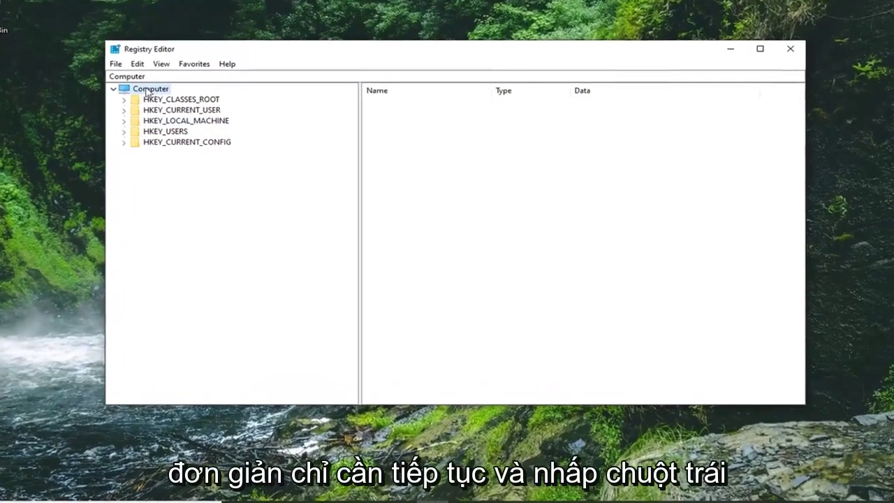
left_click(96, 61)
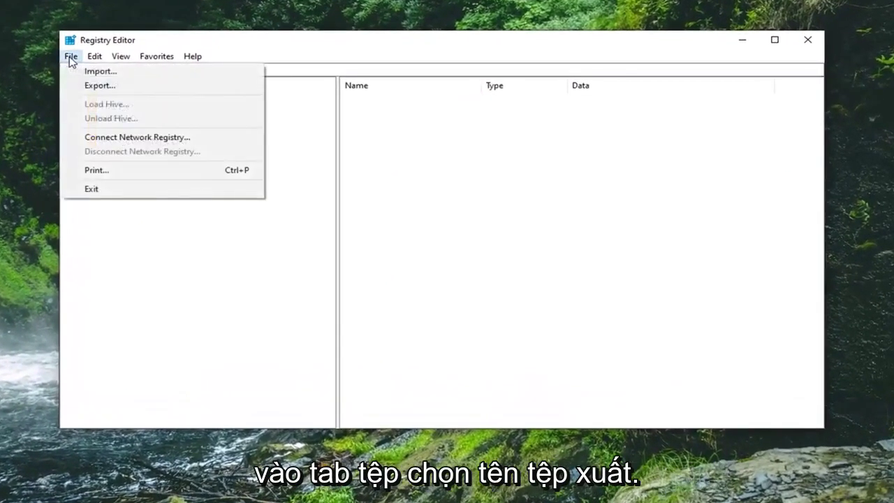
left_click(91, 85)
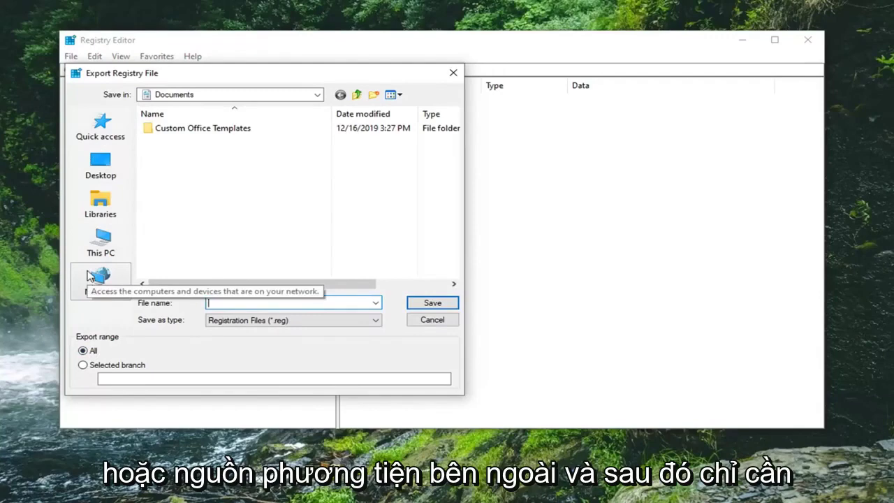
left_click(433, 320)
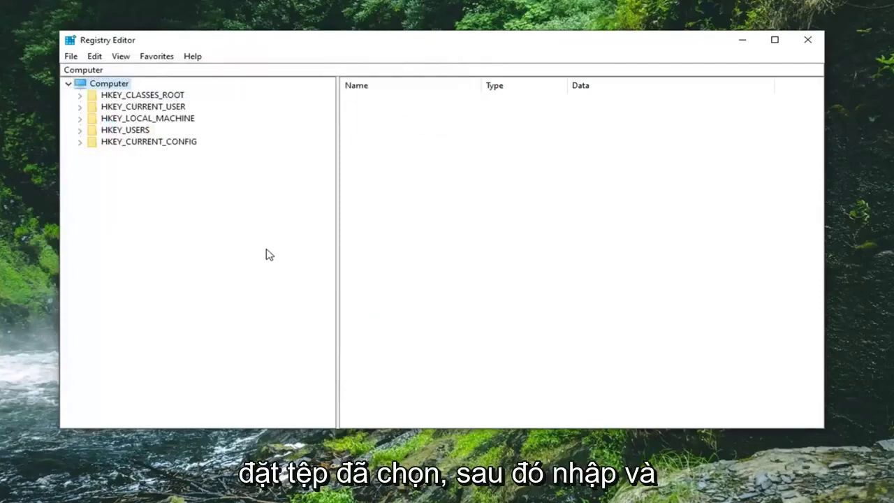
Step: Bring up the registry Import dialog and cancel it without importing anything
left_click(72, 56)
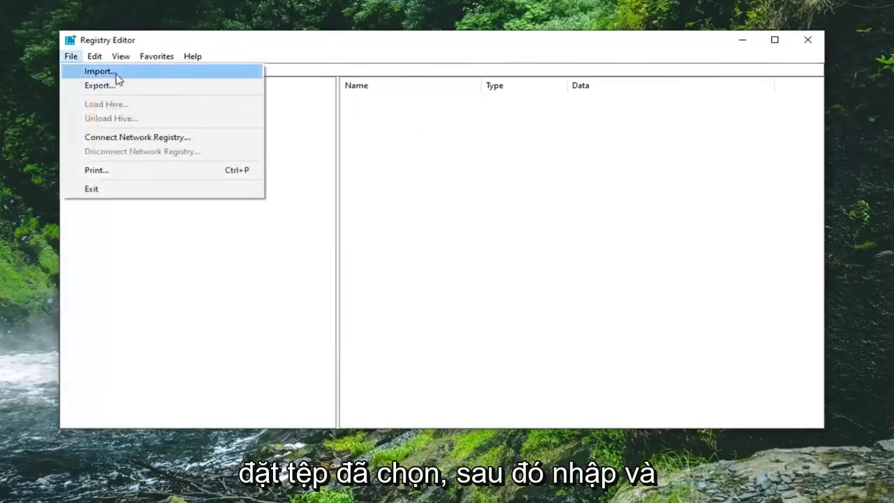
left_click(117, 79)
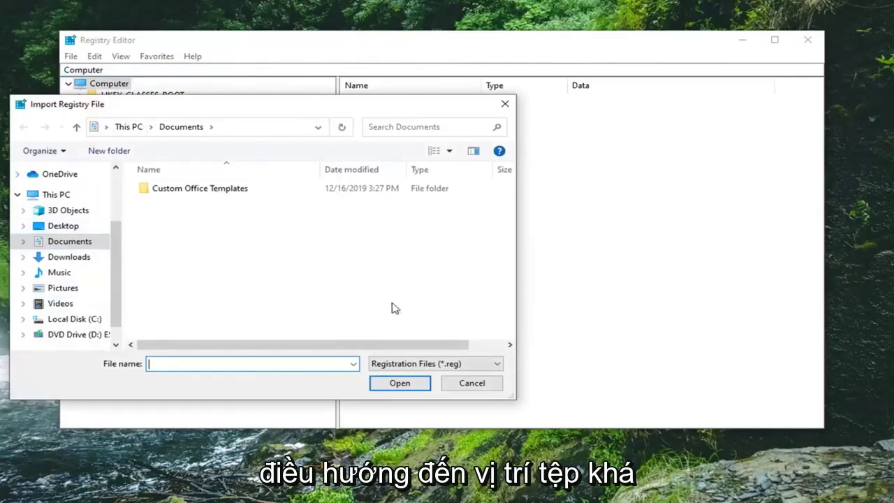
left_click(469, 385)
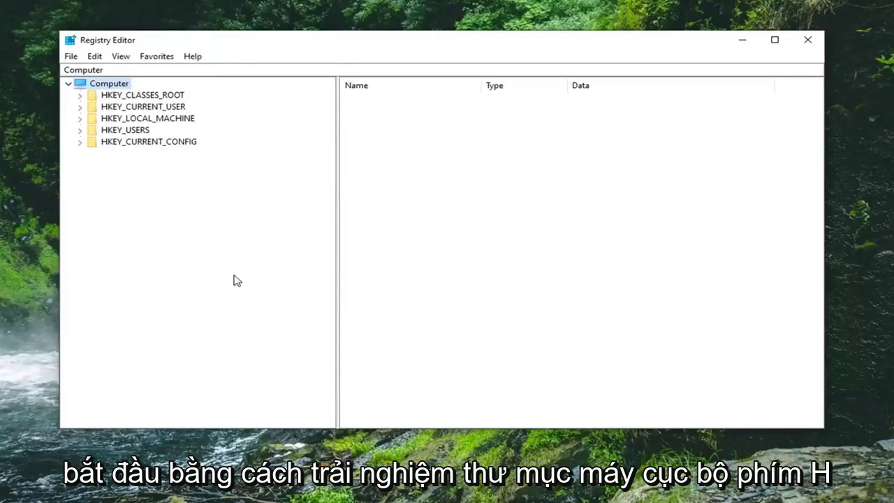
Step: Expand HKEY_LOCAL_MACHINE, SOFTWARE and Microsoft in the key tree
left_click(150, 120)
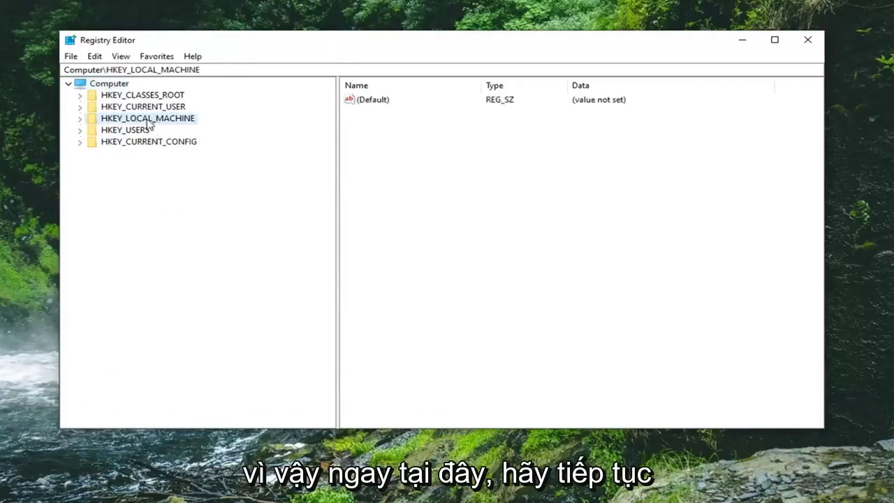
double_click(148, 118)
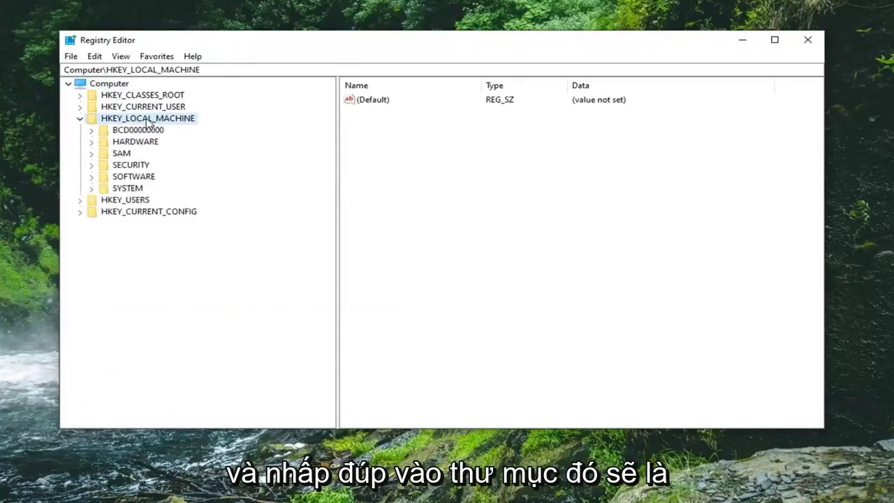
left_click(124, 179)
double_click(123, 180)
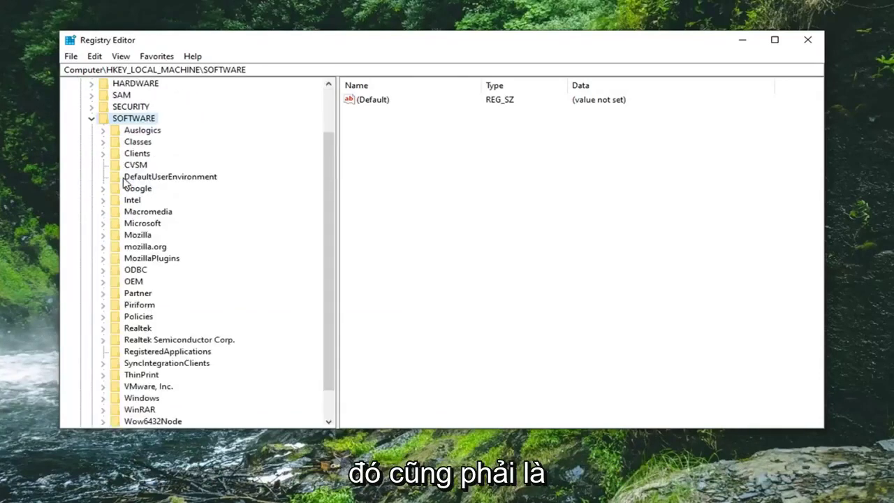
left_click(143, 225)
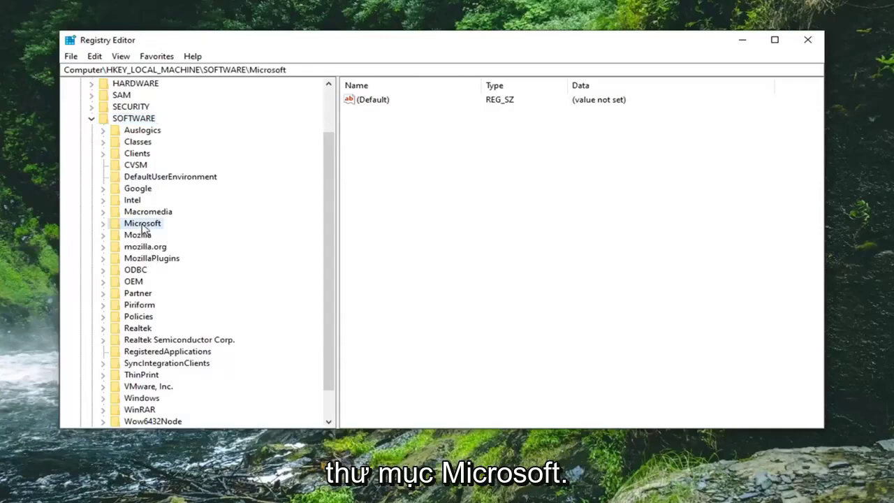
double_click(143, 224)
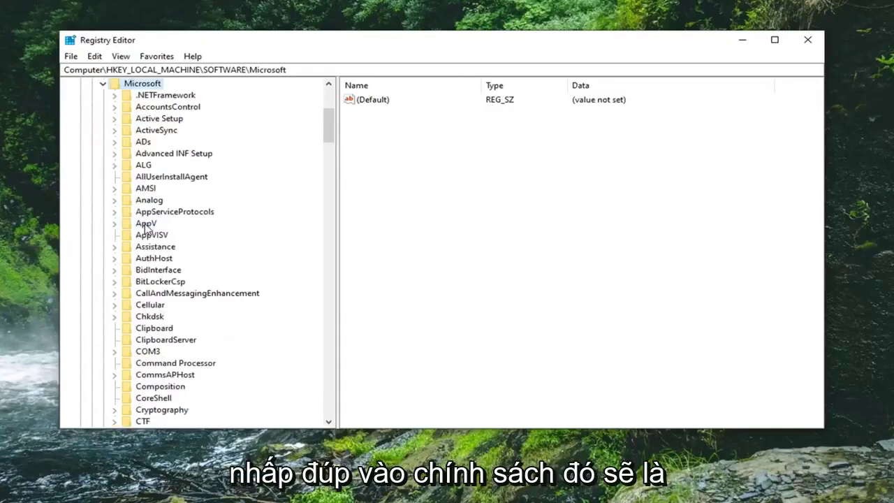
Step: Scroll down the Microsoft subkeys and expand the Policies key
scroll(145, 257, "down", 2)
scroll(147, 259, "down", 3)
scroll(157, 261, "down", 5)
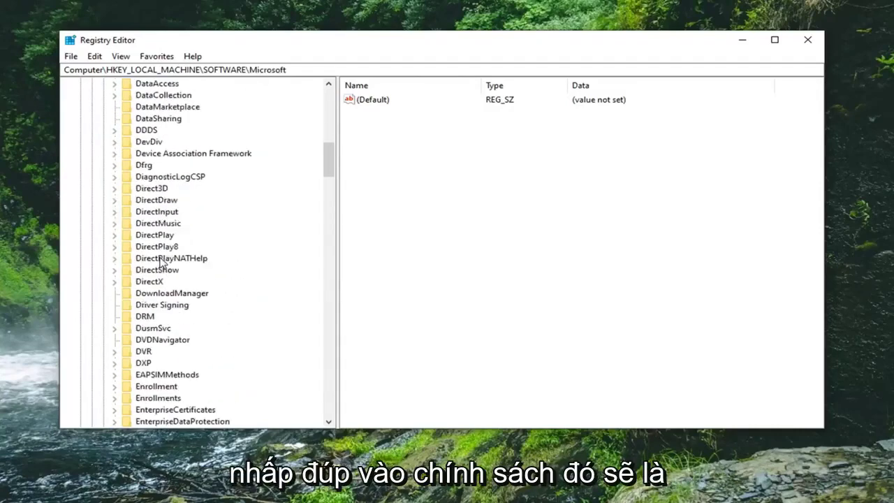
scroll(162, 266, "down", 3)
scroll(167, 287, "down", 2)
scroll(161, 290, "down", 20)
left_click(147, 281)
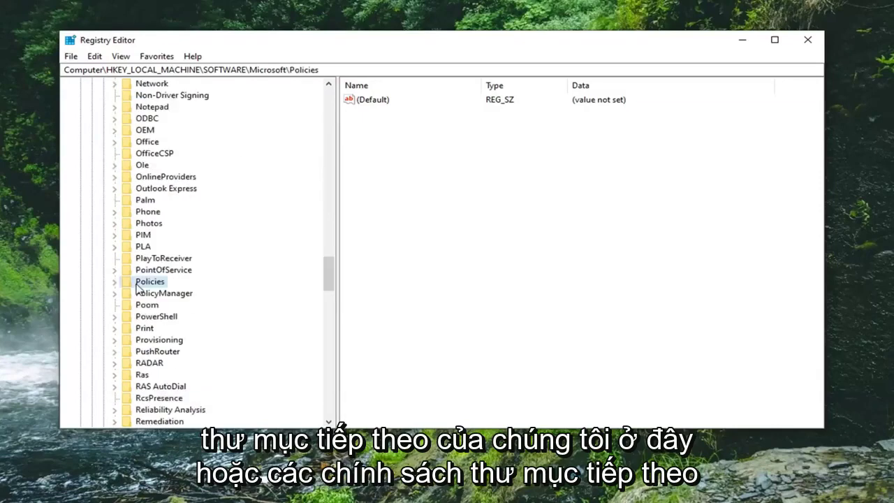
double_click(143, 282)
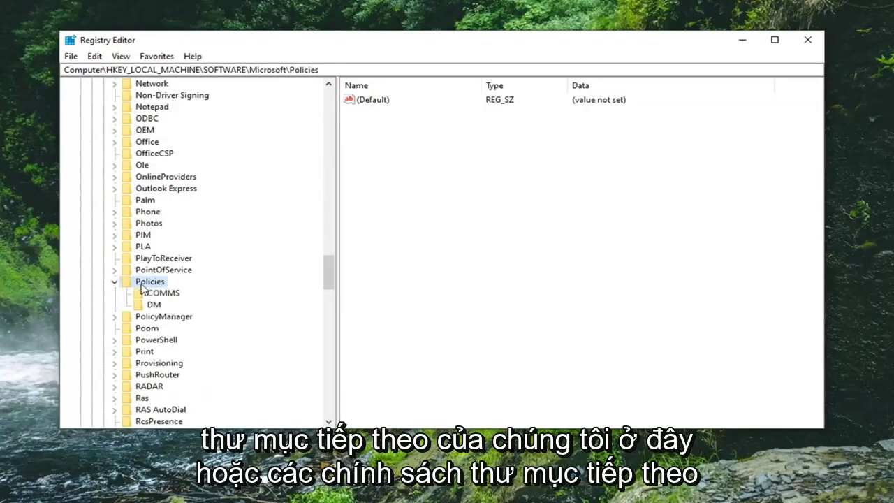
Step: Expand PolicyManager, default and ApplicationManagement to list its policy subkeys
scroll(142, 283, "up", 1)
scroll(141, 279, "up", 20)
scroll(142, 276, "down", 6)
scroll(142, 276, "down", 5)
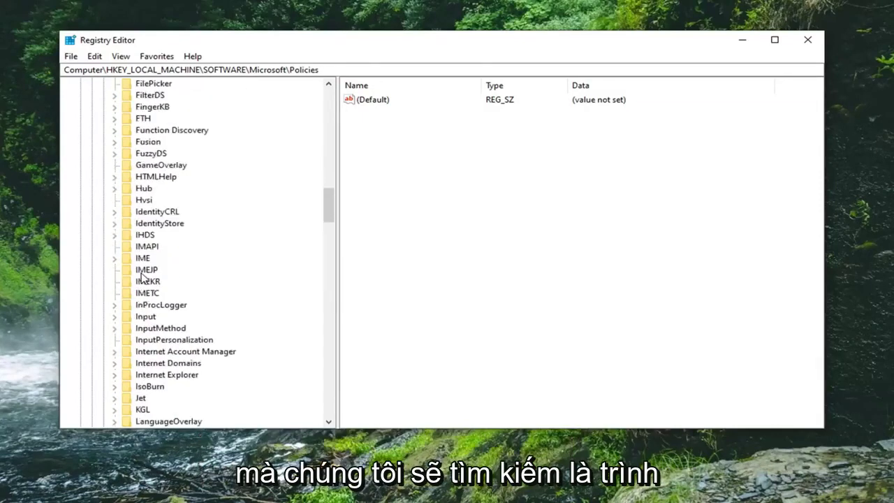
scroll(142, 276, "down", 5)
scroll(142, 276, "down", 6)
scroll(141, 276, "down", 4)
scroll(142, 277, "down", 4)
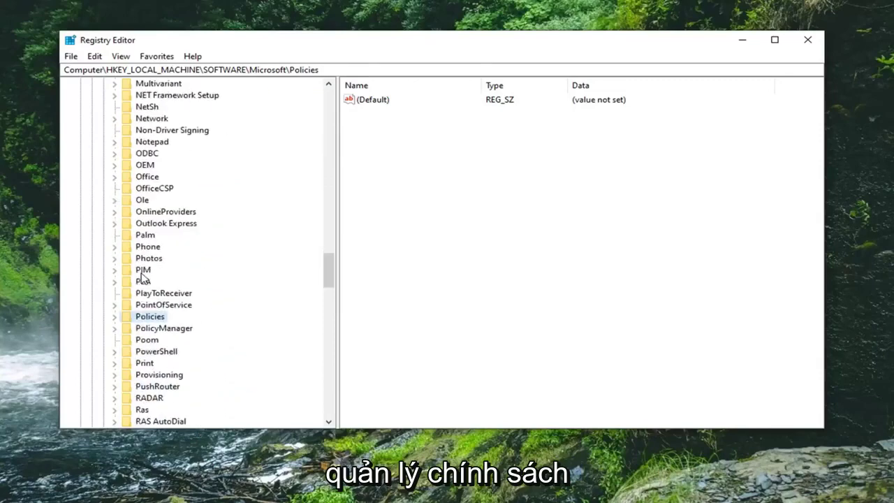
scroll(147, 289, "down", 1)
left_click(161, 293)
double_click(162, 293)
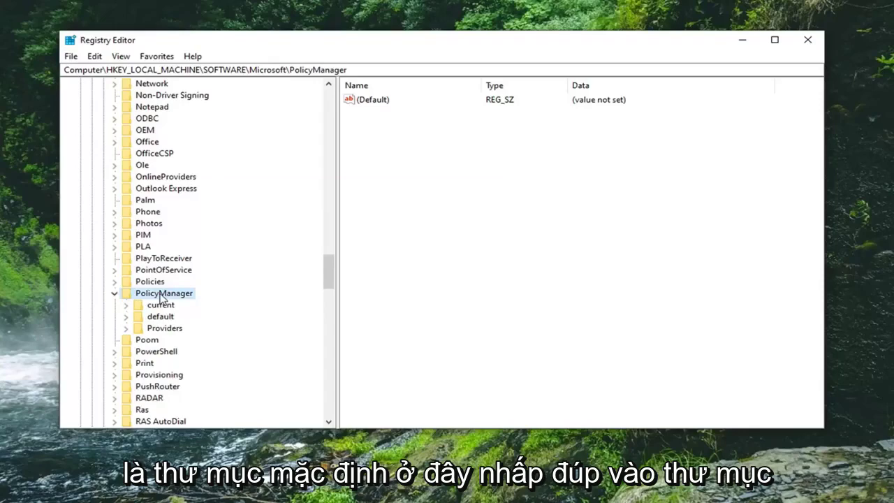
double_click(160, 318)
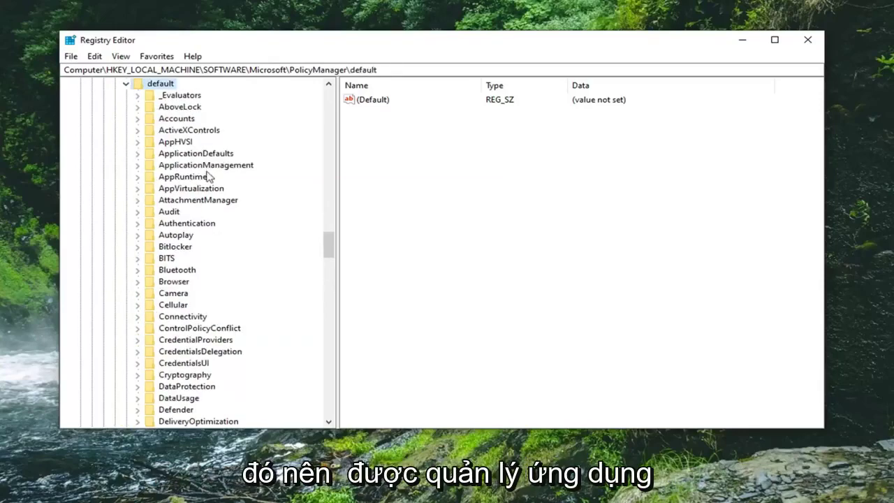
left_click(228, 168)
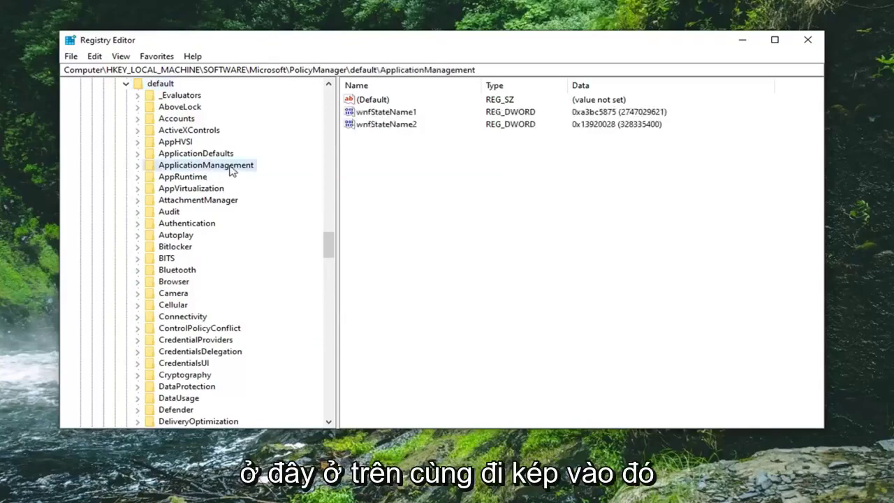
double_click(231, 167)
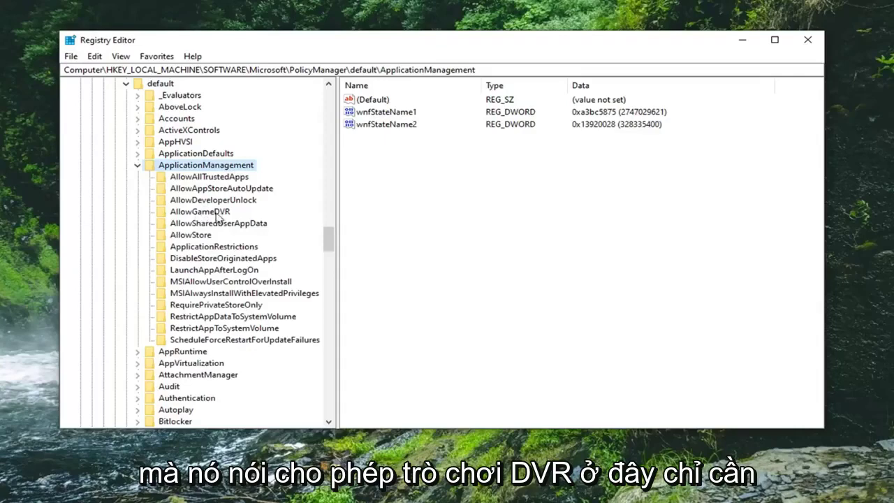
Step: Select the AllowGameDVR key and change its 'value' entry data from 1 to 0
left_click(213, 214)
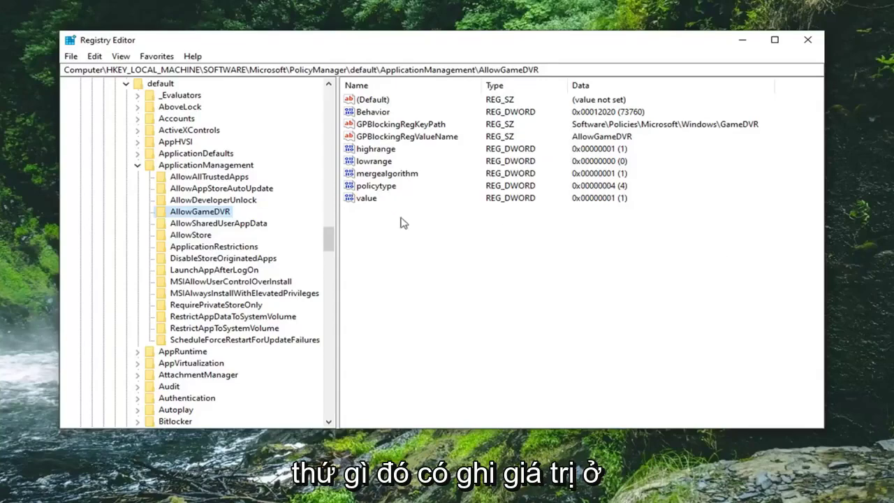
left_click(365, 200)
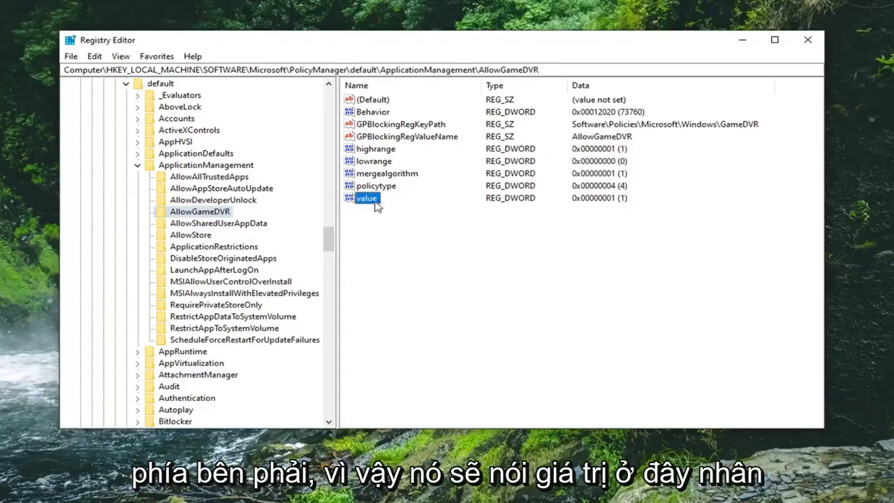
double_click(366, 199)
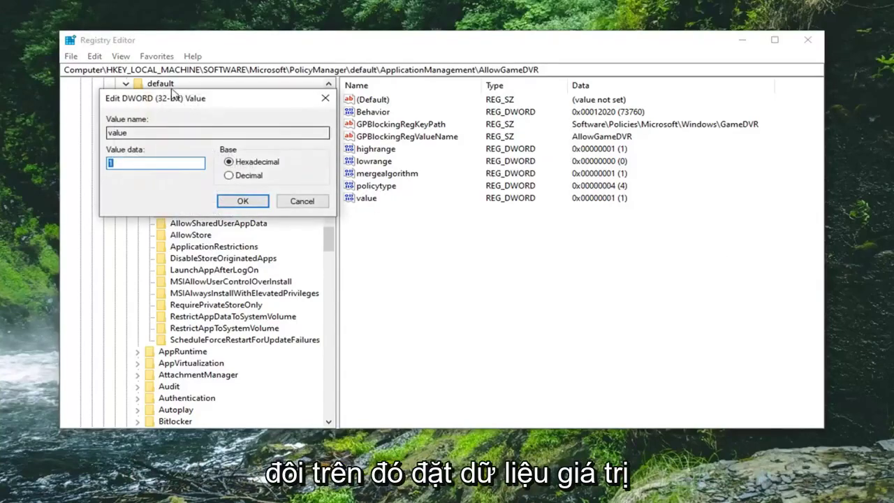
left_click_drag(213, 110, 433, 134)
key("Right")
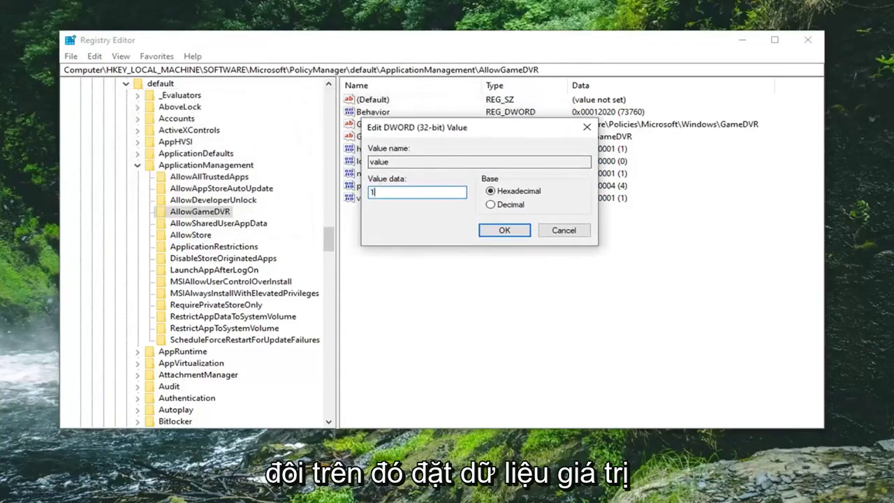
key("ctrl+a")
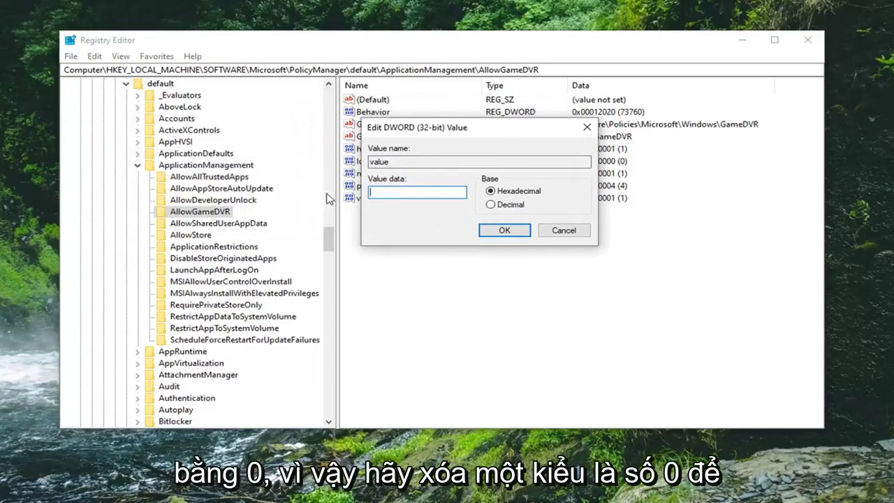
type("0")
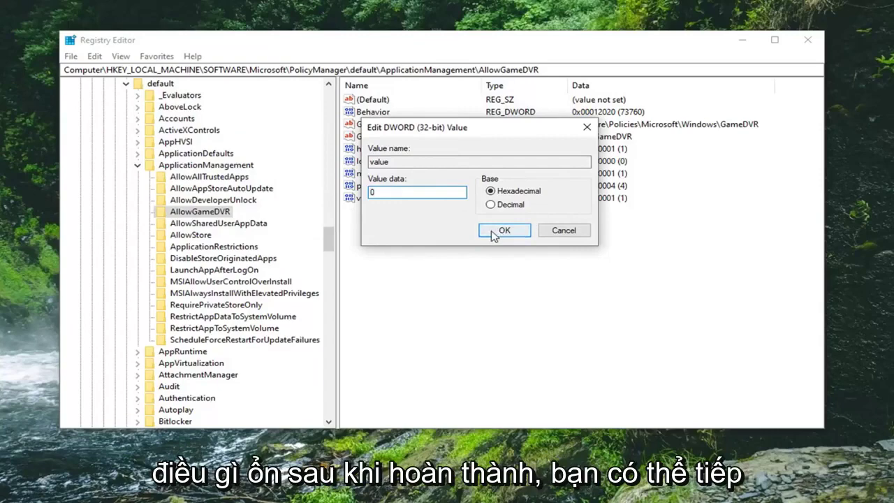
left_click(493, 231)
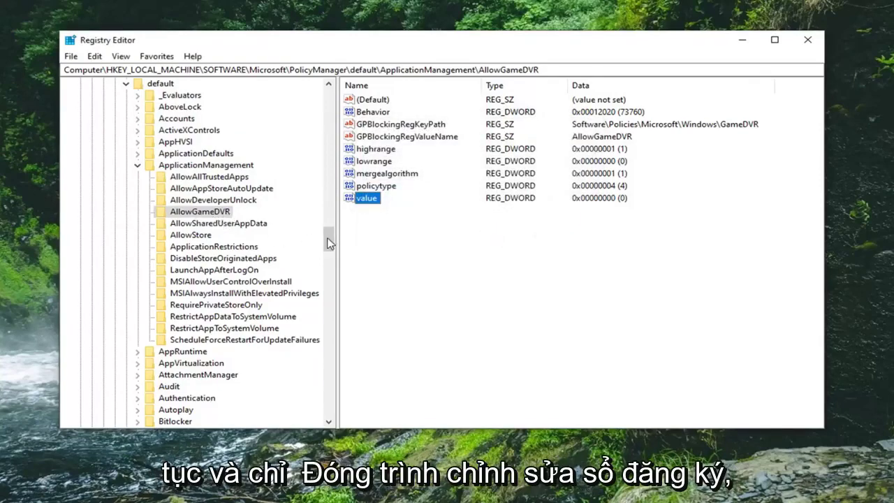
Step: Collapse ApplicationManagement, default, PolicyManager, Microsoft, SOFTWARE and HKEY_LOCAL_MACHINE, ending on Computer
left_click_drag(330, 243, 322, 225)
left_click(138, 386)
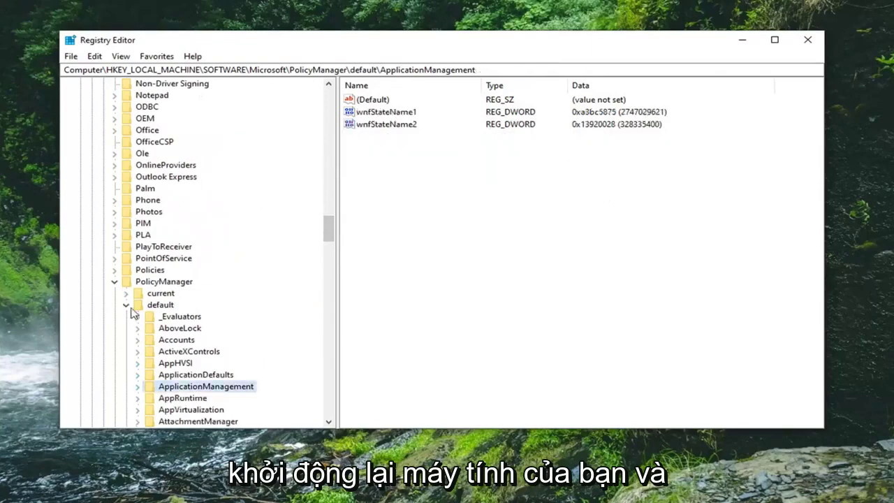
left_click(125, 305)
left_click(114, 281)
left_click_drag(328, 272, 330, 129)
scroll(114, 249, "up", 6)
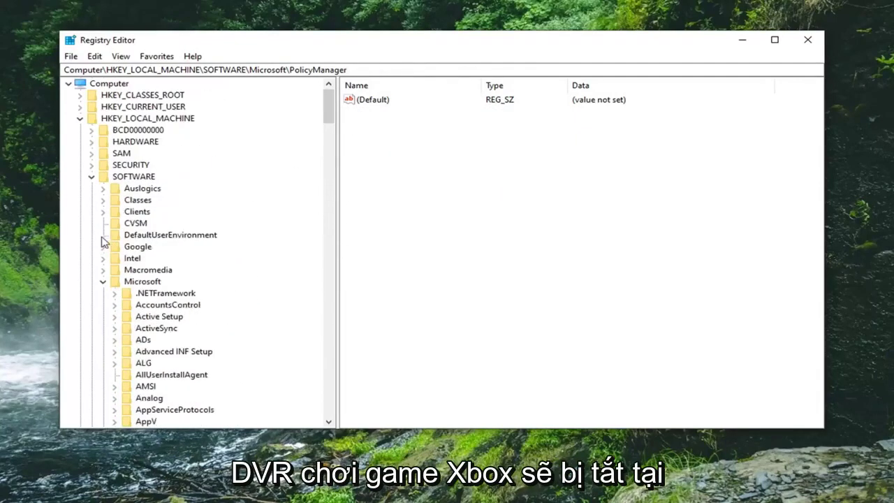
left_click(102, 282)
left_click(90, 176)
left_click(80, 118)
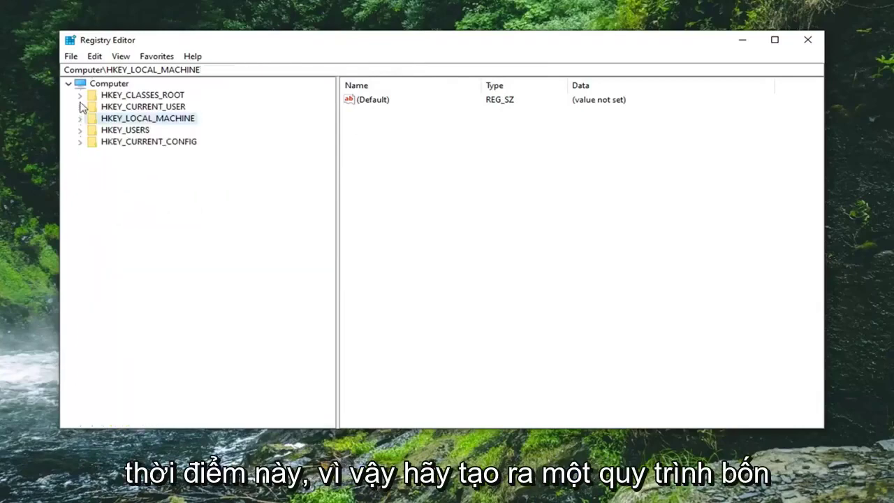
left_click(102, 95)
left_click(80, 83)
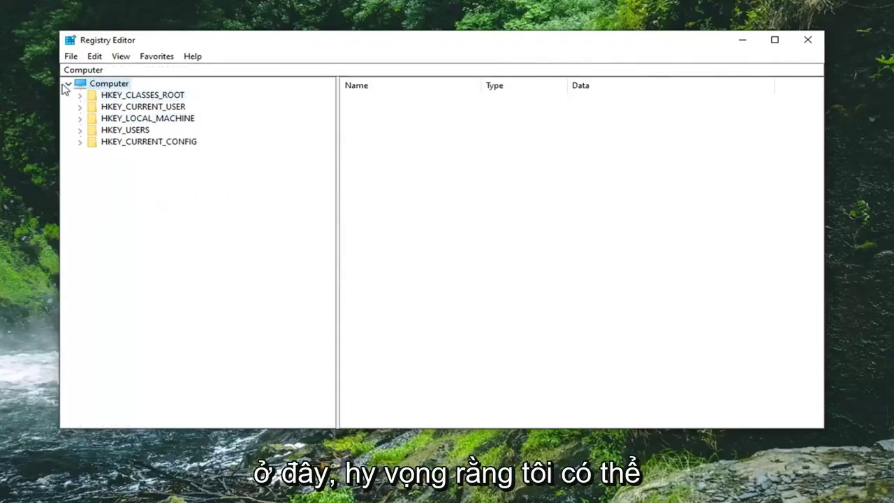